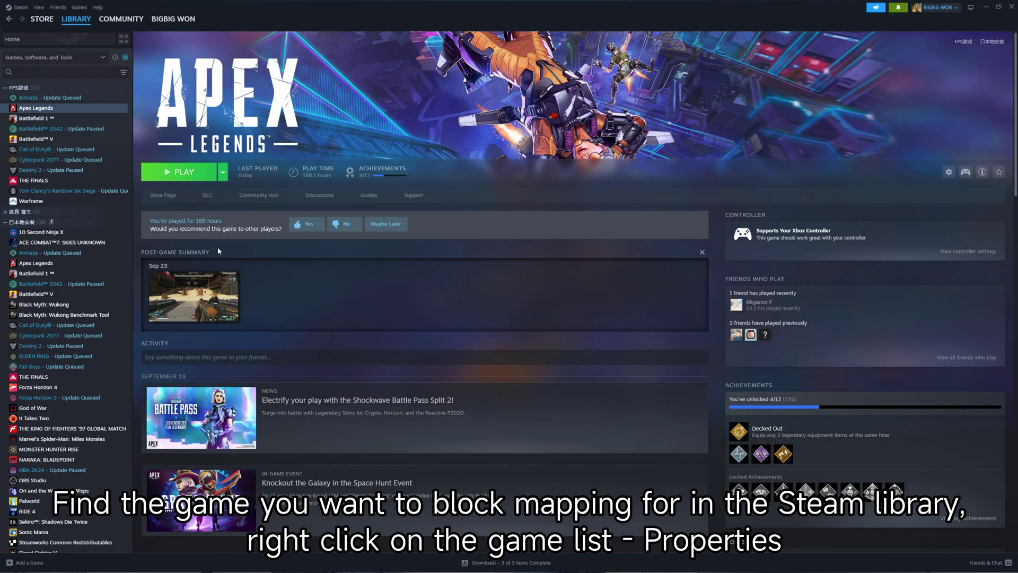
# - In Apex Legends' Controller properties, set the Steam Input override to Disable Steam Input
pyautogui.rightClick(36, 107)
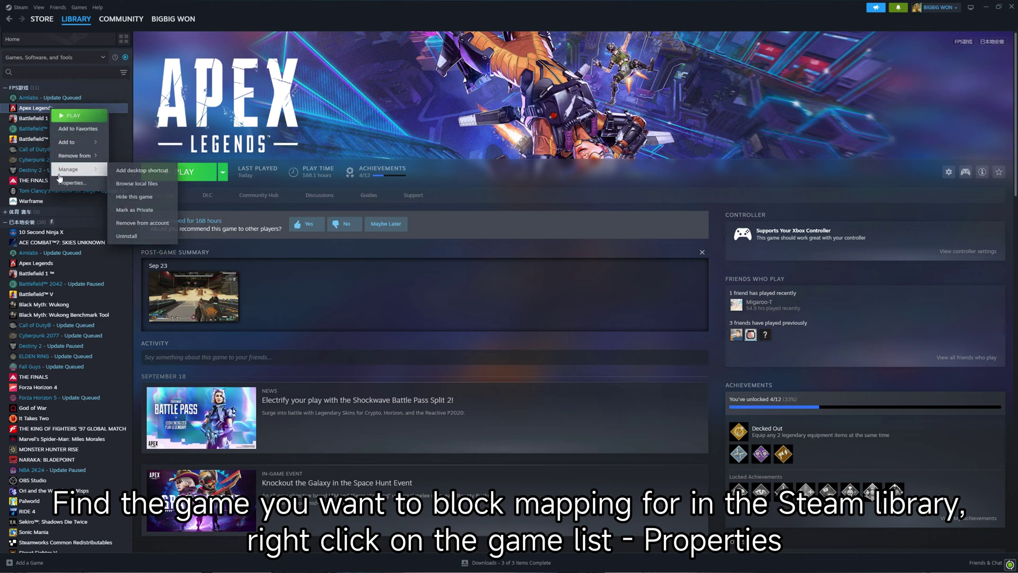
pyautogui.click(69, 190)
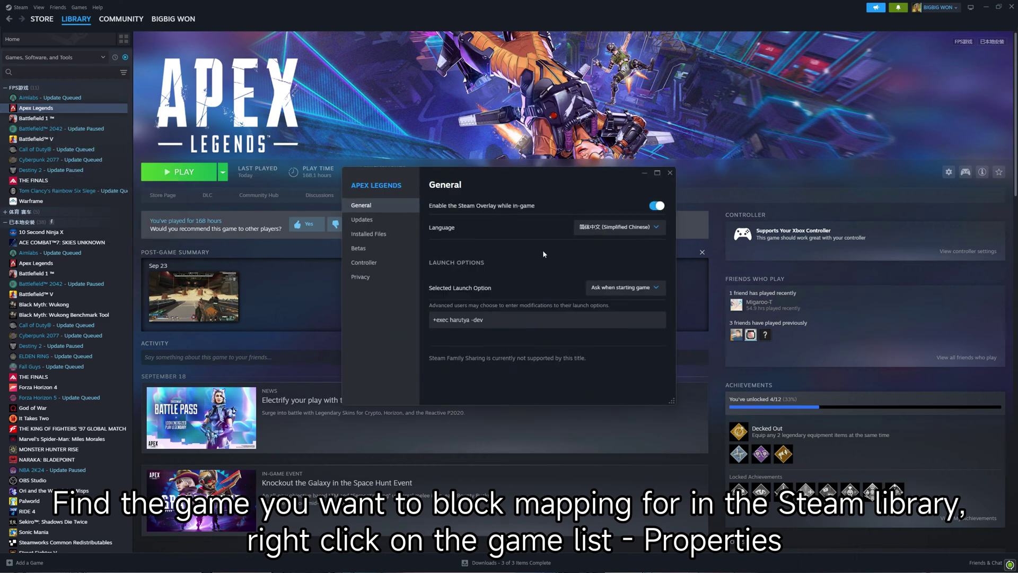
pyautogui.click(363, 263)
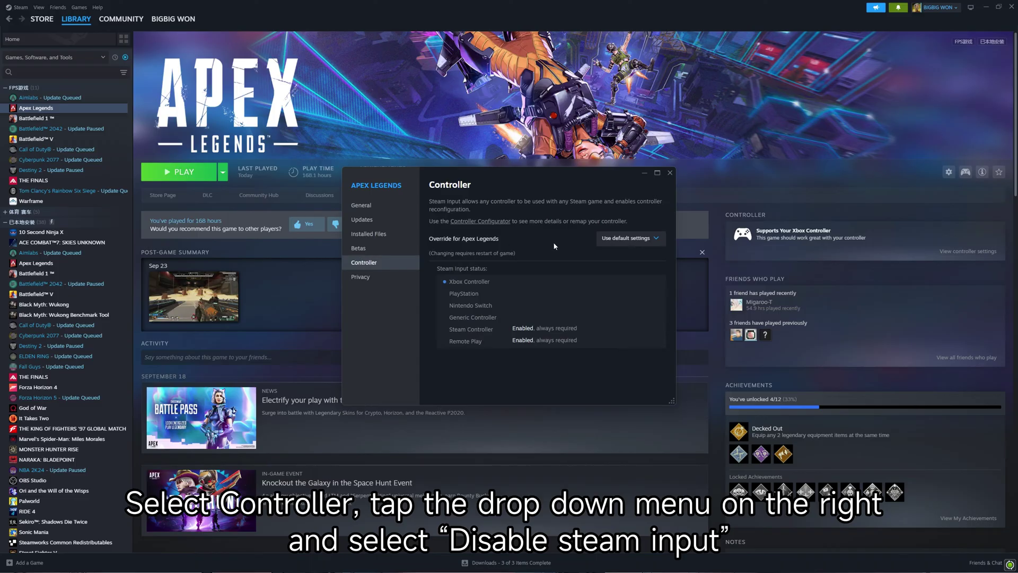
pyautogui.click(618, 241)
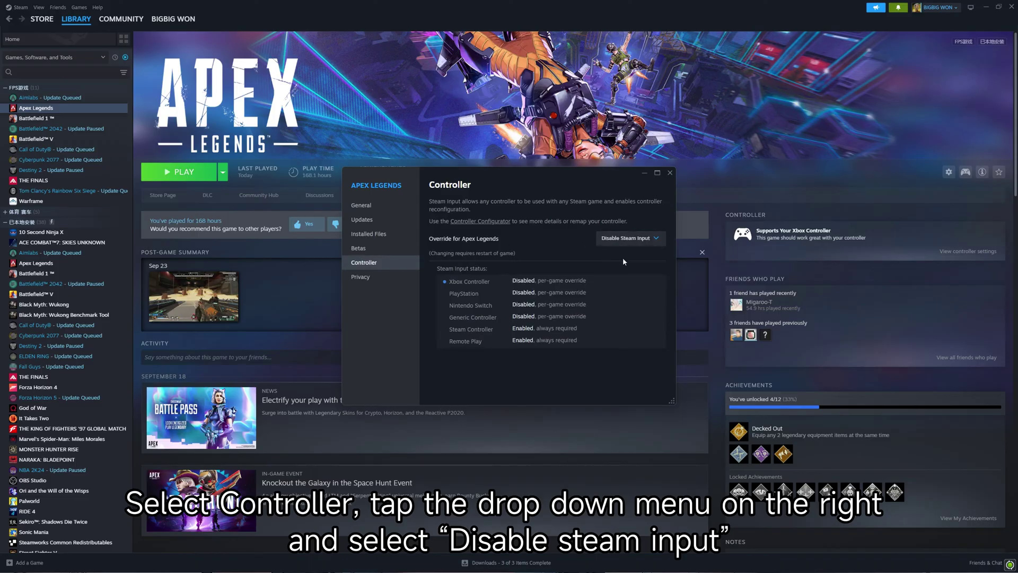
# - Close Apex Legends' properties and open the Controller page of Steam Settings
pyautogui.click(670, 173)
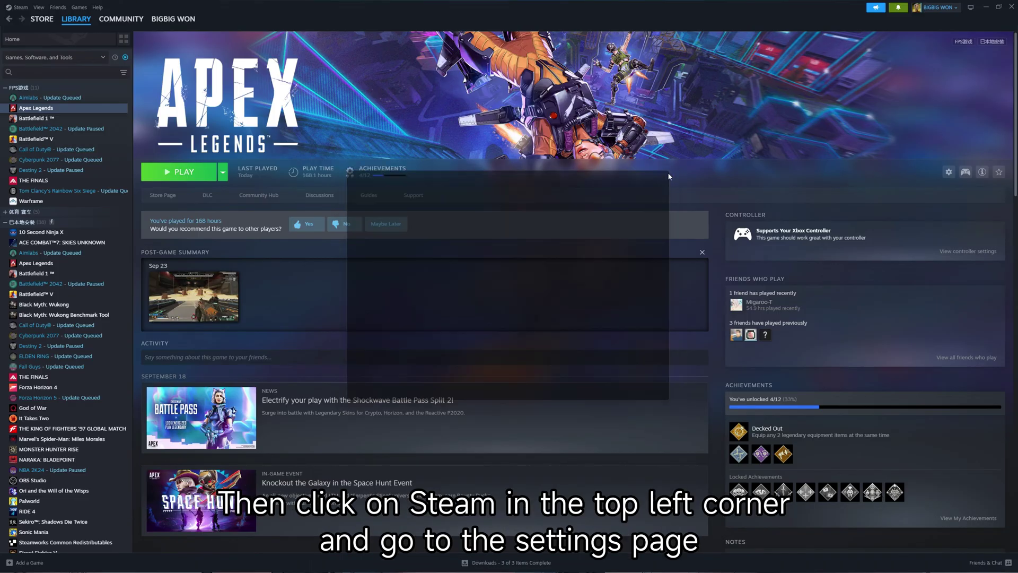
pyautogui.click(14, 8)
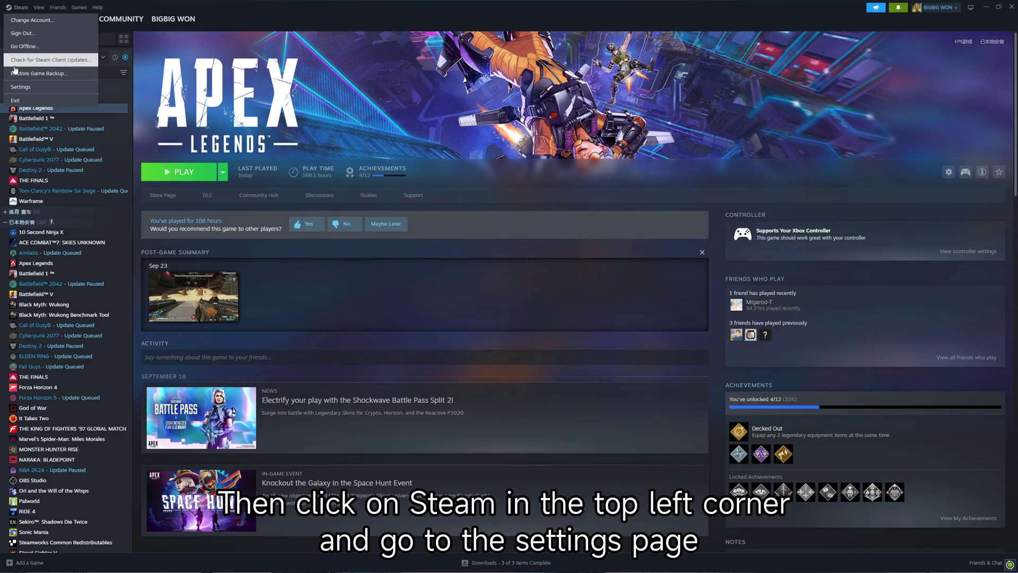
pyautogui.click(21, 86)
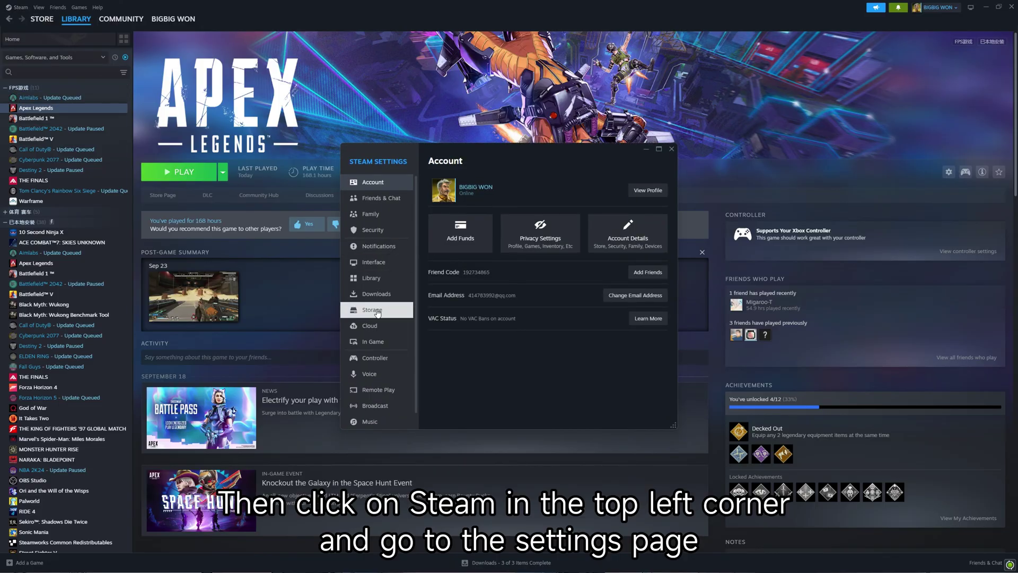
pyautogui.scroll(-1, 381, 334)
pyautogui.click(388, 342)
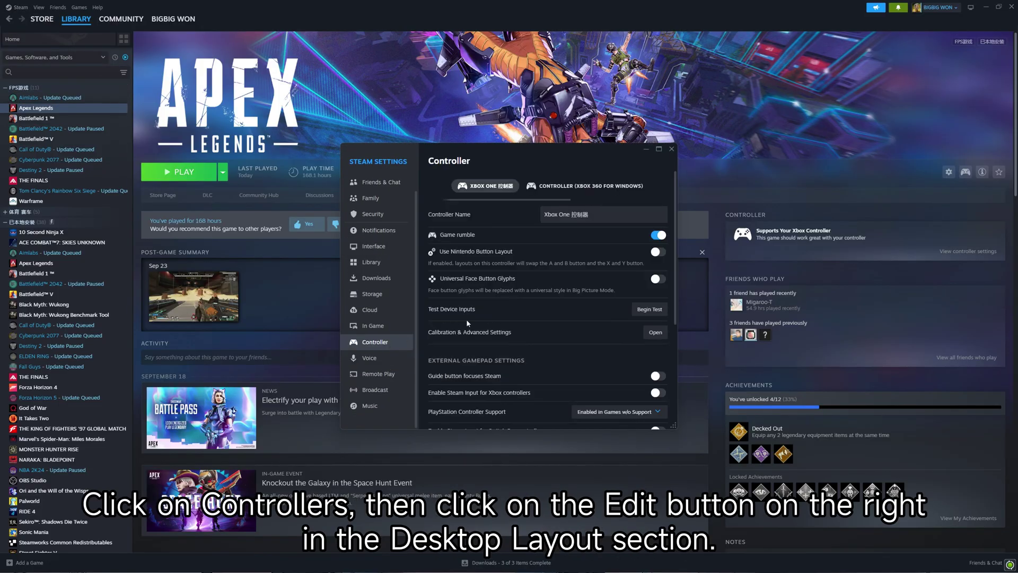
pyautogui.scroll(-4, 548, 295)
pyautogui.scroll(-2, 548, 295)
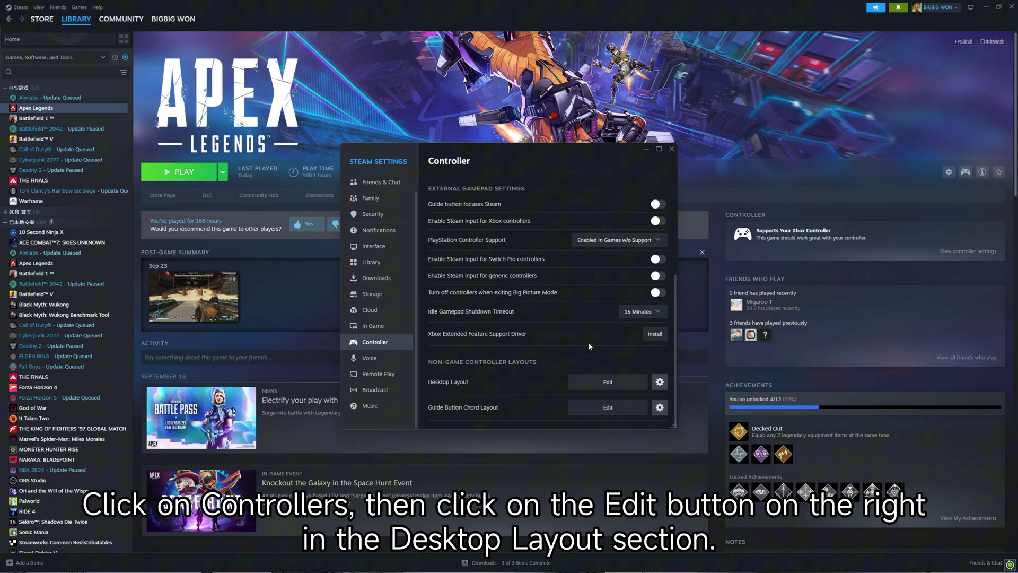
# - Open the Desktop Layout configuration and pick Disable Steam Input from its gear menu
pyautogui.click(608, 384)
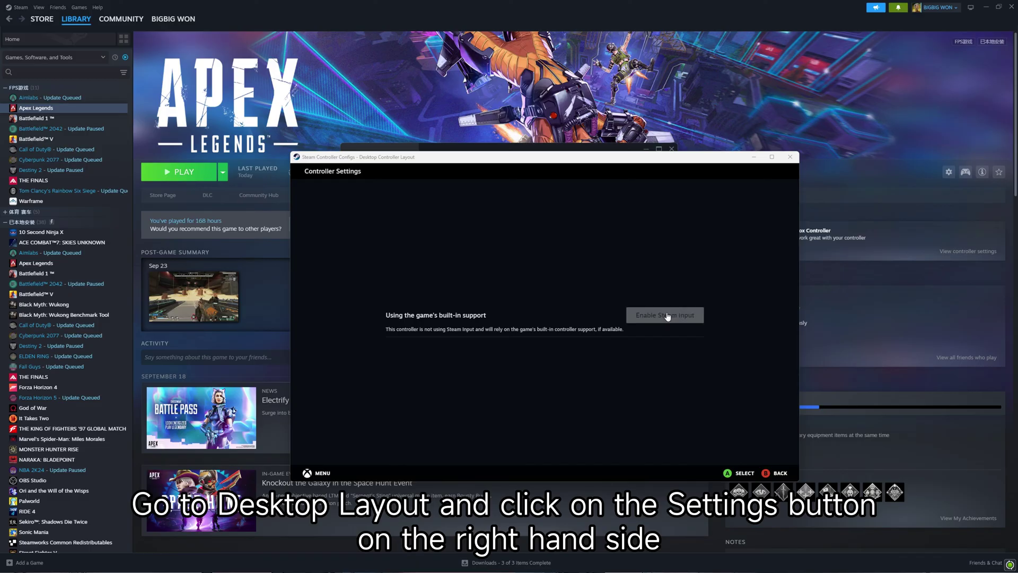
pyautogui.click(667, 317)
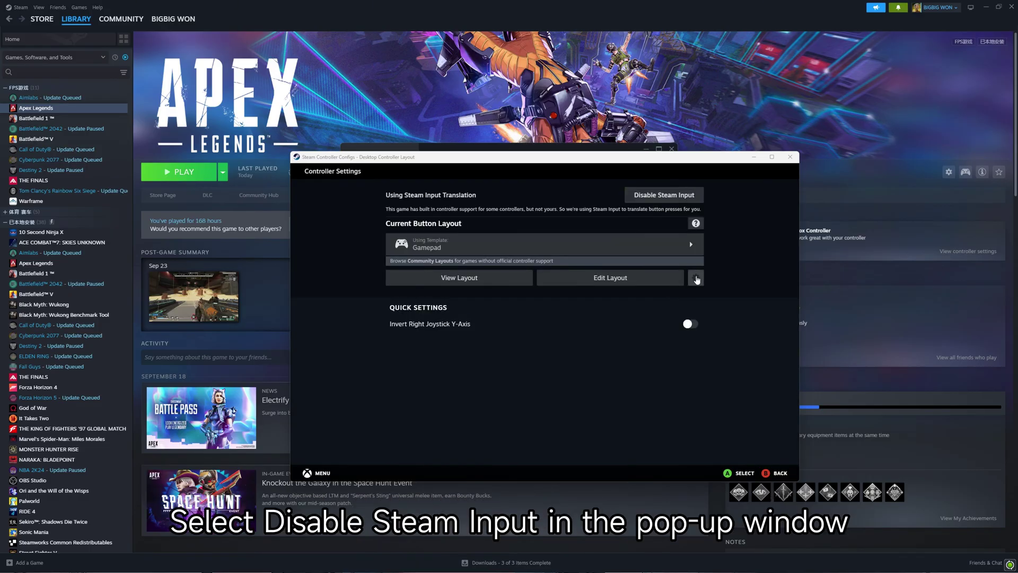
pyautogui.click(697, 279)
pyautogui.click(559, 350)
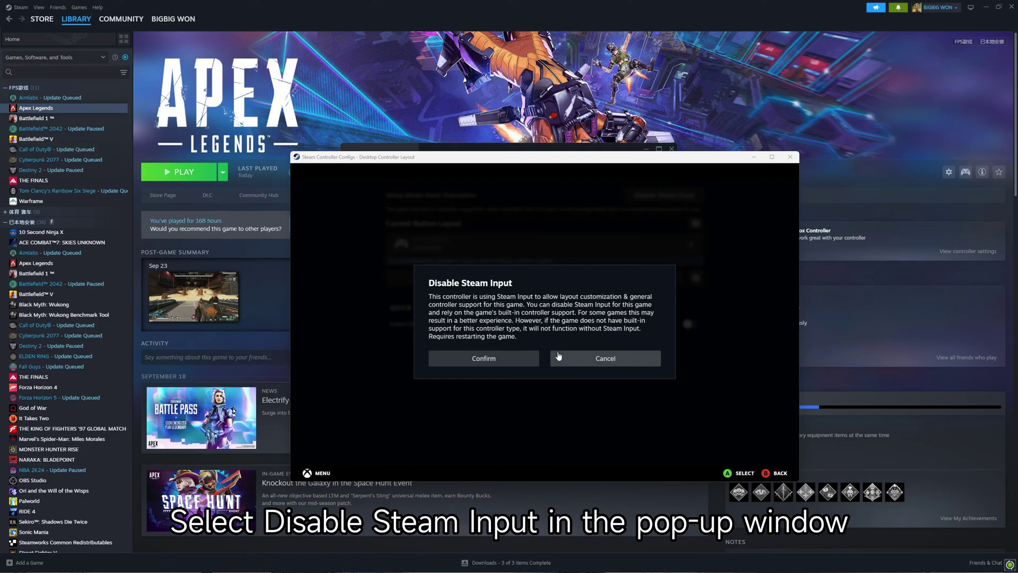